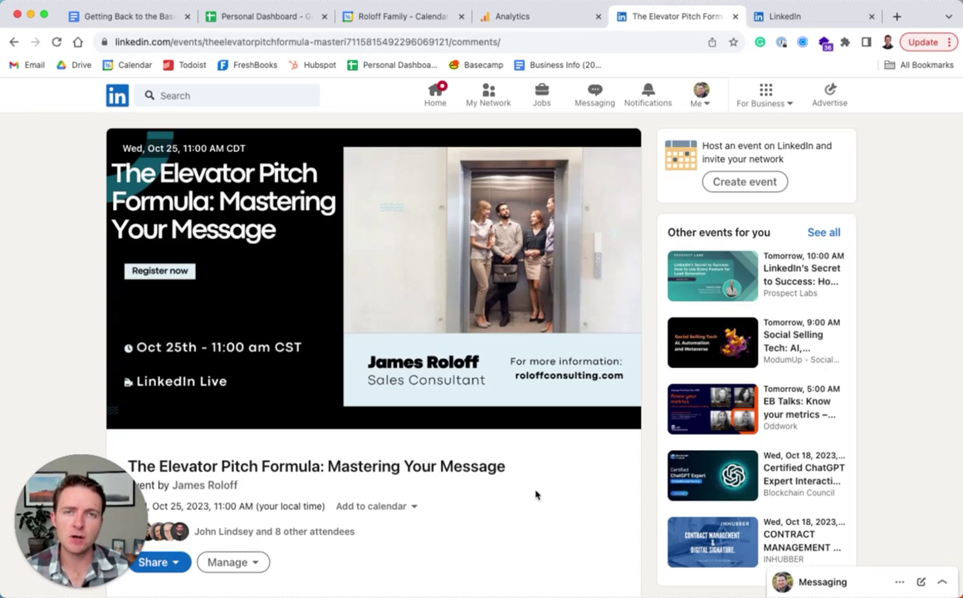
Browse The Elevator Pitch Formula event page, viewing its details and comments sections
scroll(536, 495, down, 1)
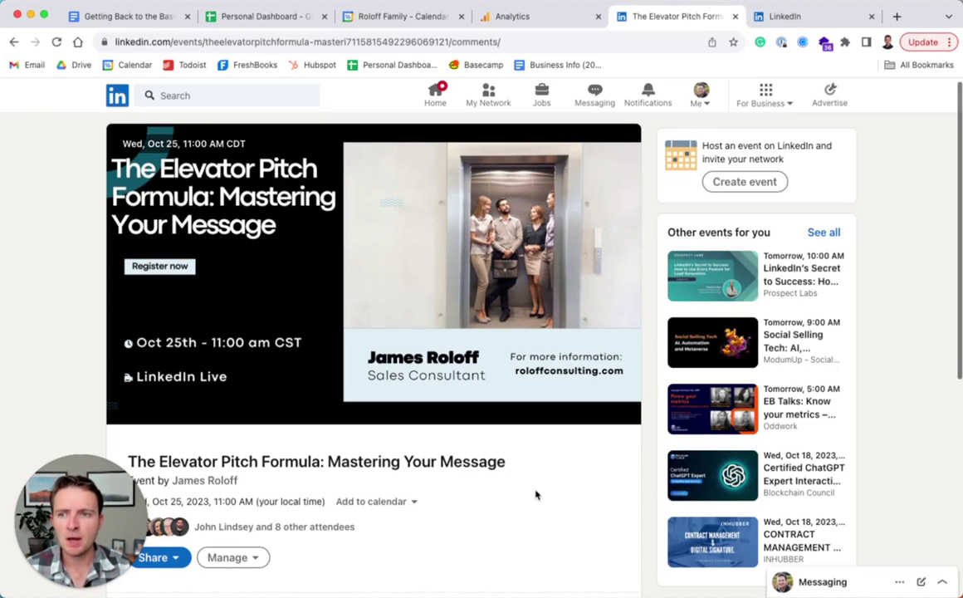
scroll(536, 495, down, 2)
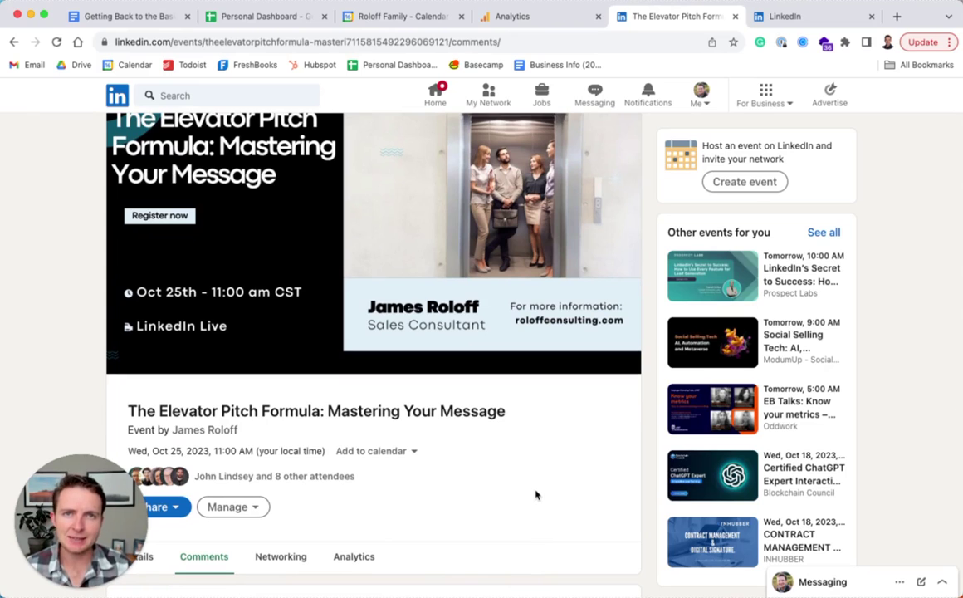
scroll(535, 495, down, 5)
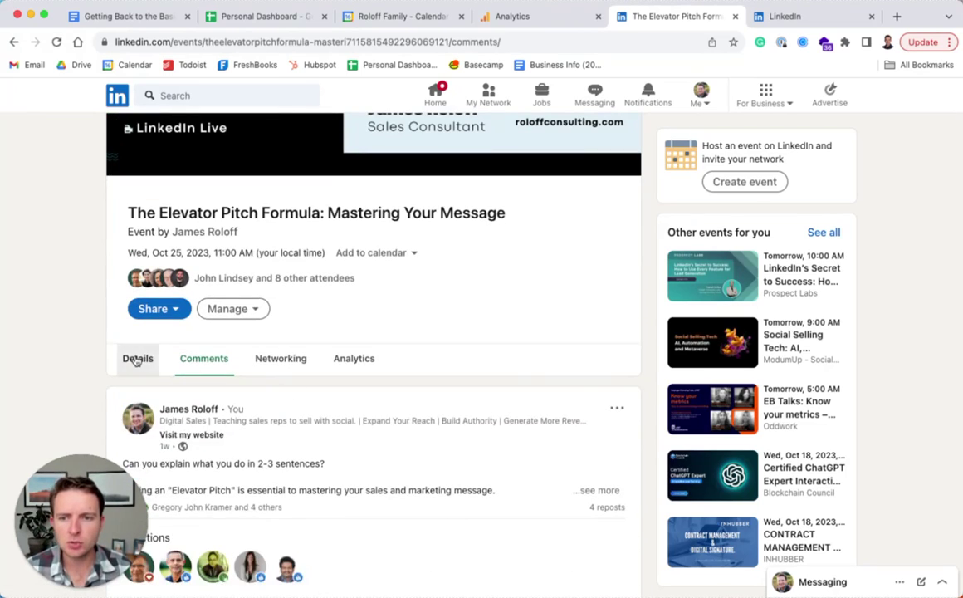
click(137, 358)
click(207, 359)
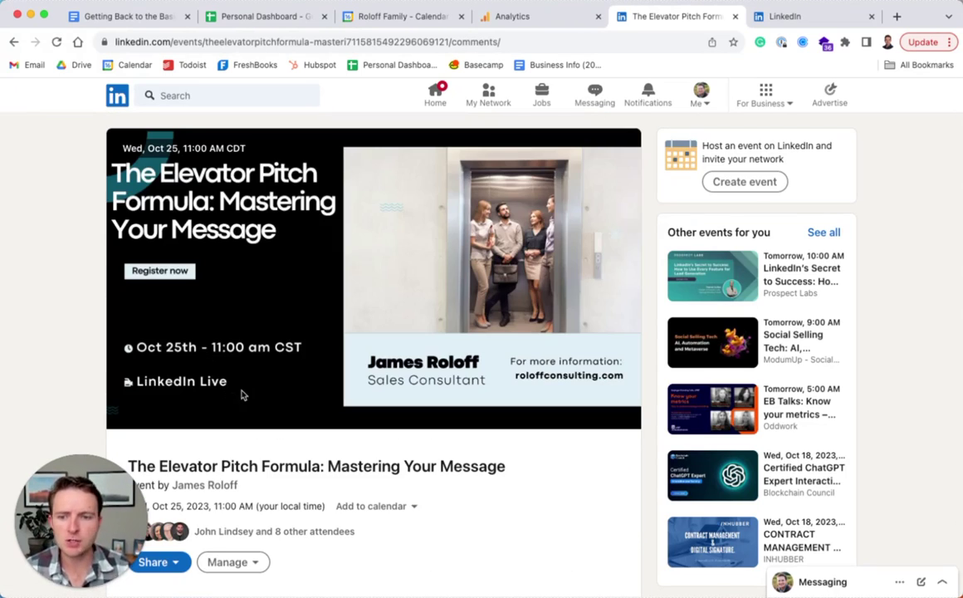
scroll(232, 378, down, 5)
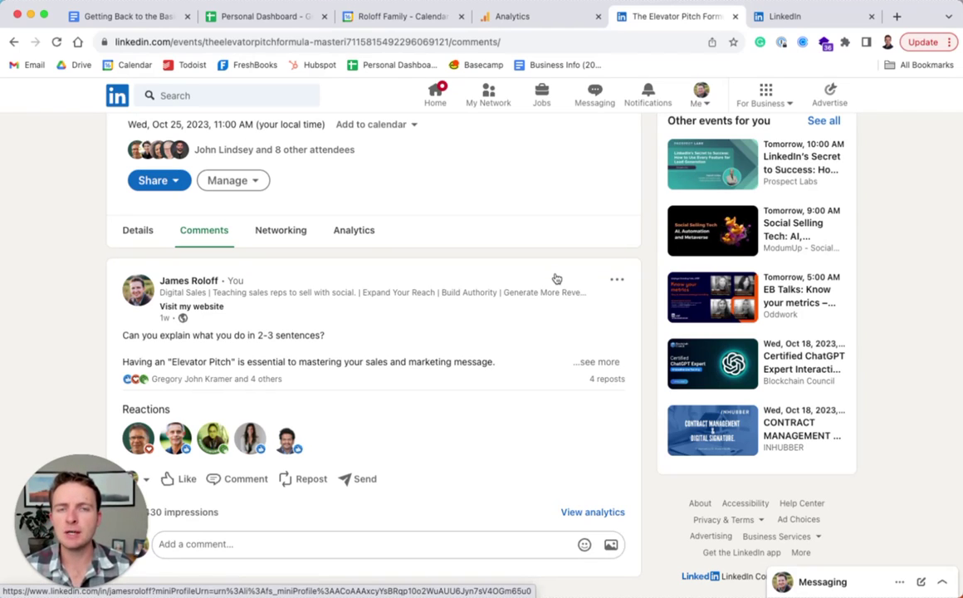
scroll(555, 277, up, 1)
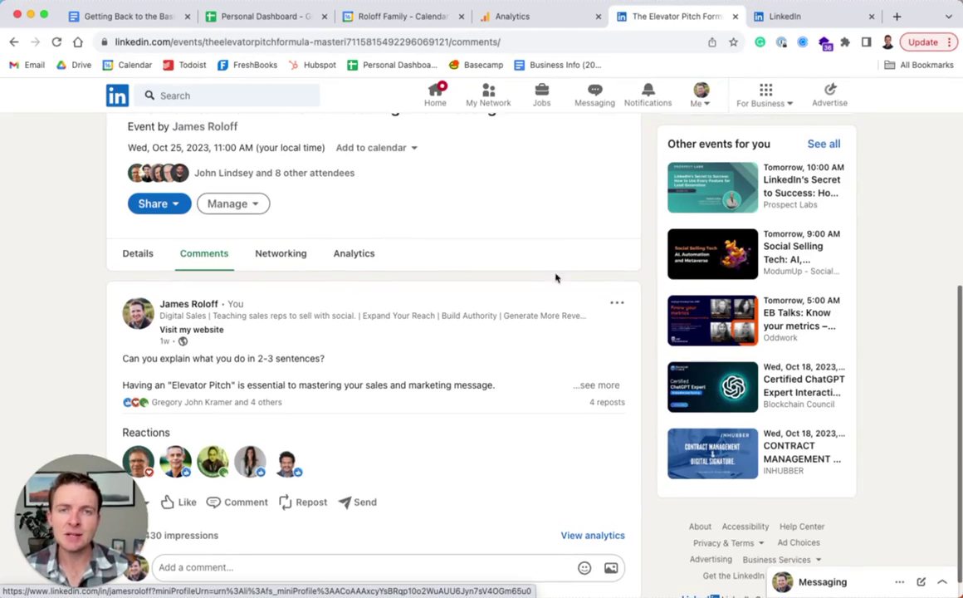
scroll(537, 275, up, 3)
scroll(401, 263, up, 1)
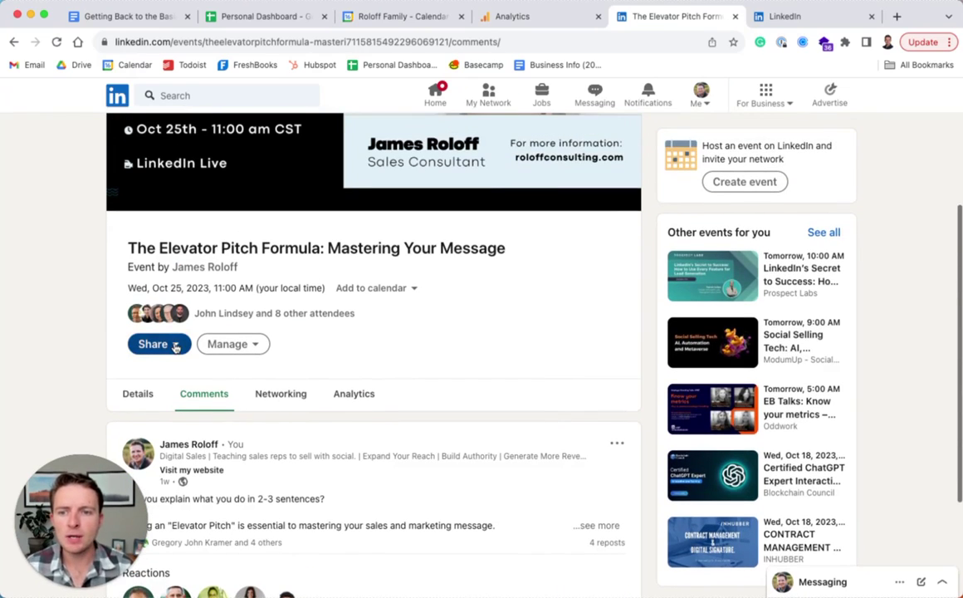
scroll(356, 391, up, 4)
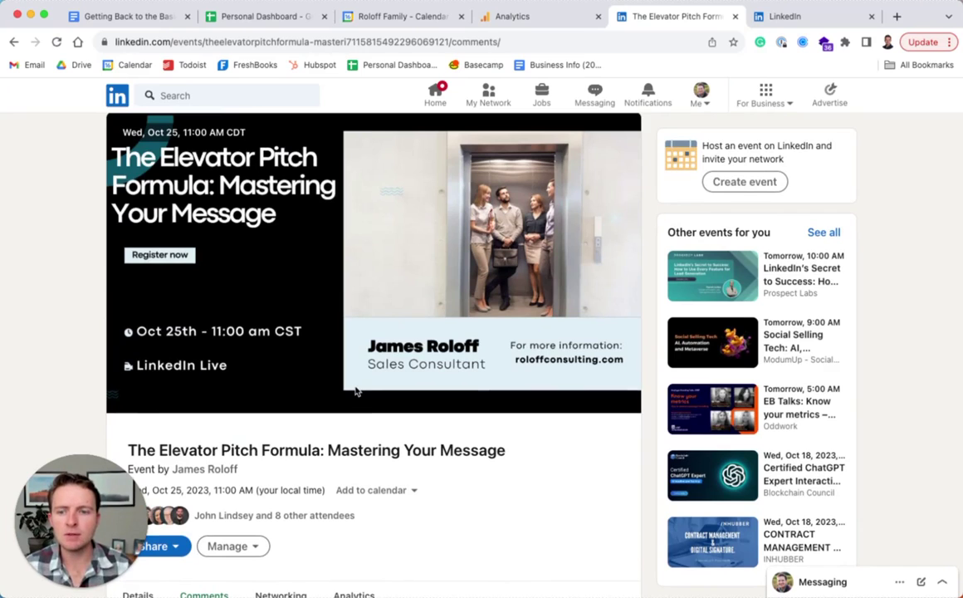
scroll(355, 391, down, 2)
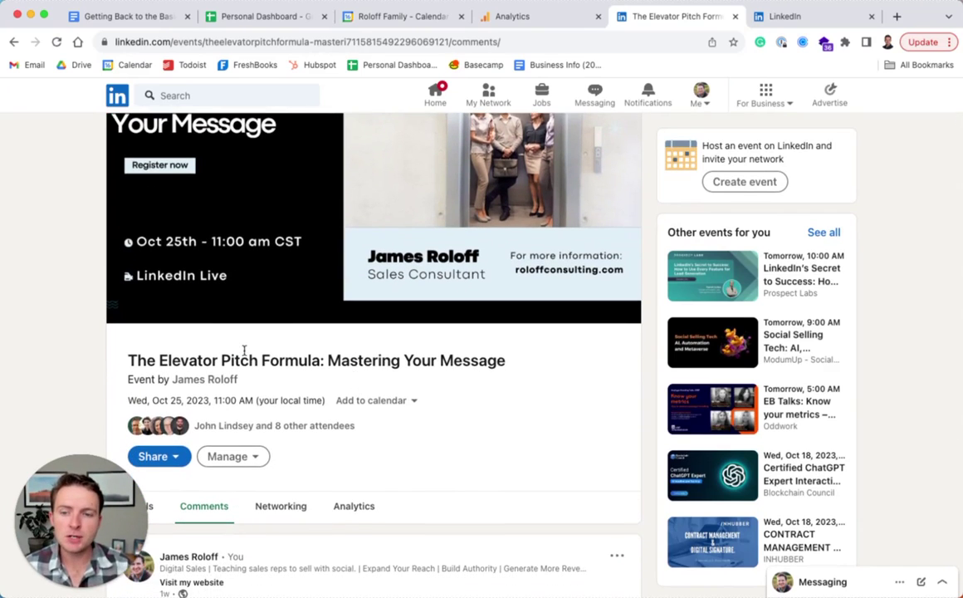
scroll(244, 349, down, 2)
From Share > Invite, check five connections so the button reads Invite 5
click(163, 379)
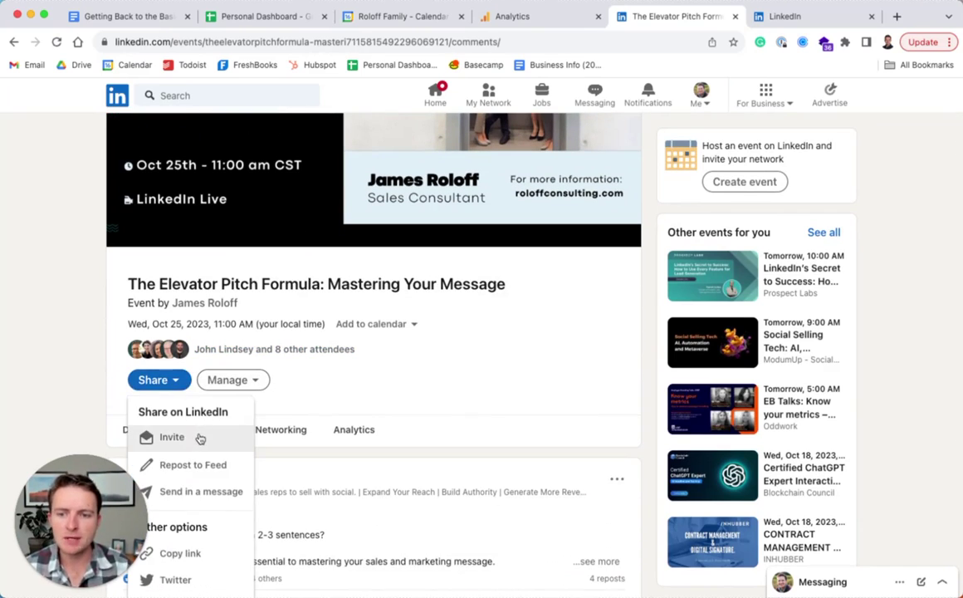
click(171, 437)
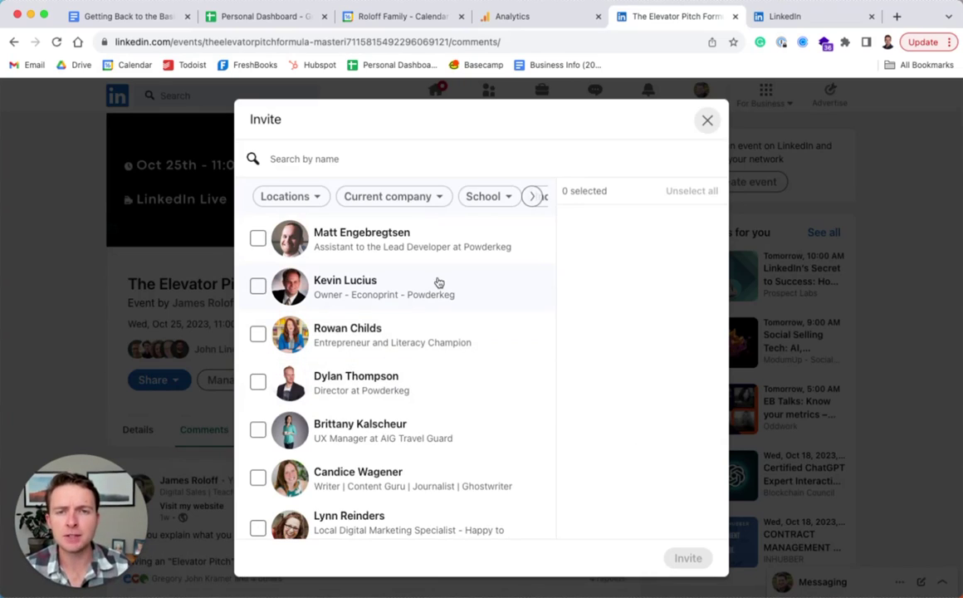
click(422, 337)
scroll(408, 387, down, 1)
click(398, 396)
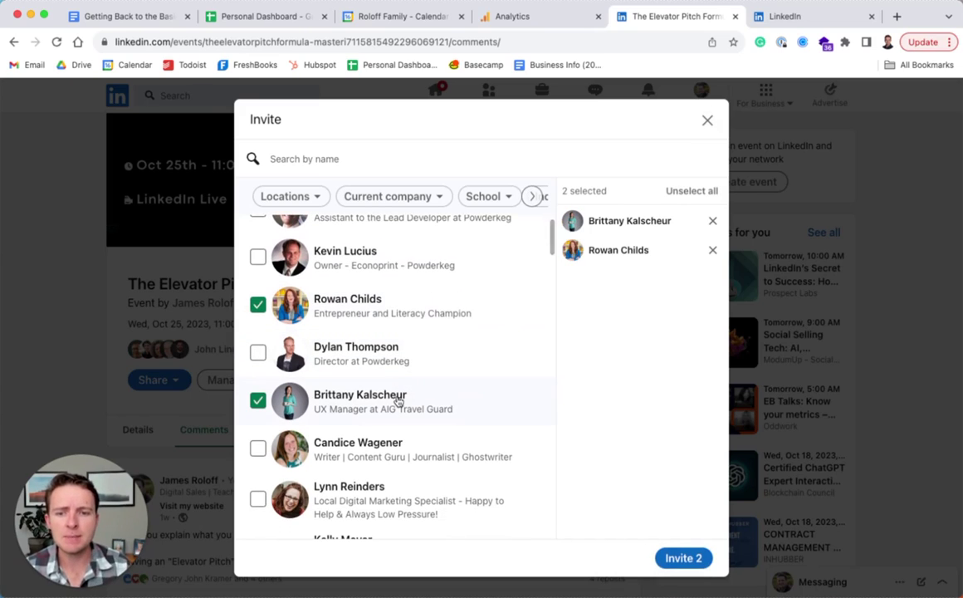
click(397, 456)
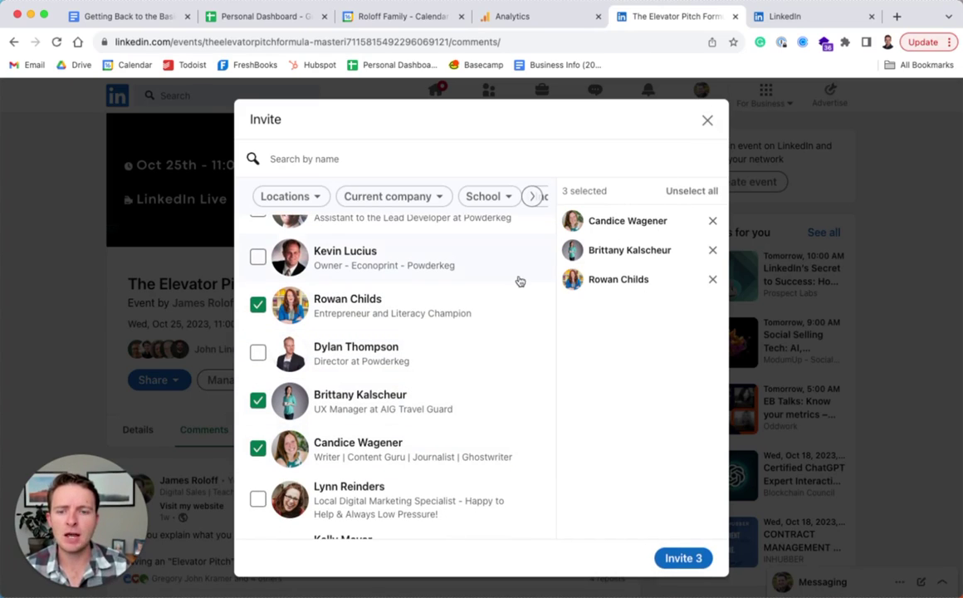
scroll(516, 281, down, 5)
click(386, 304)
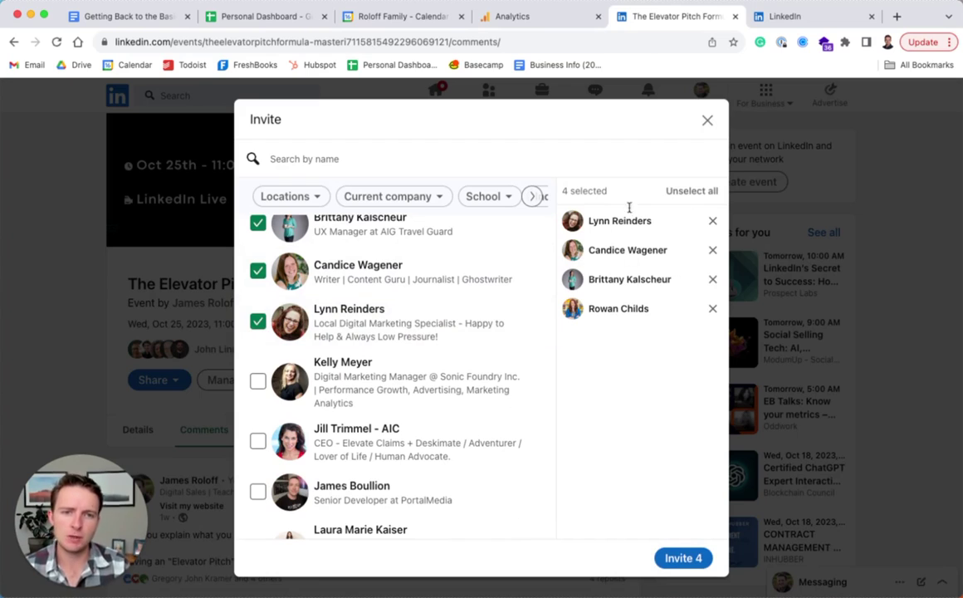
click(405, 380)
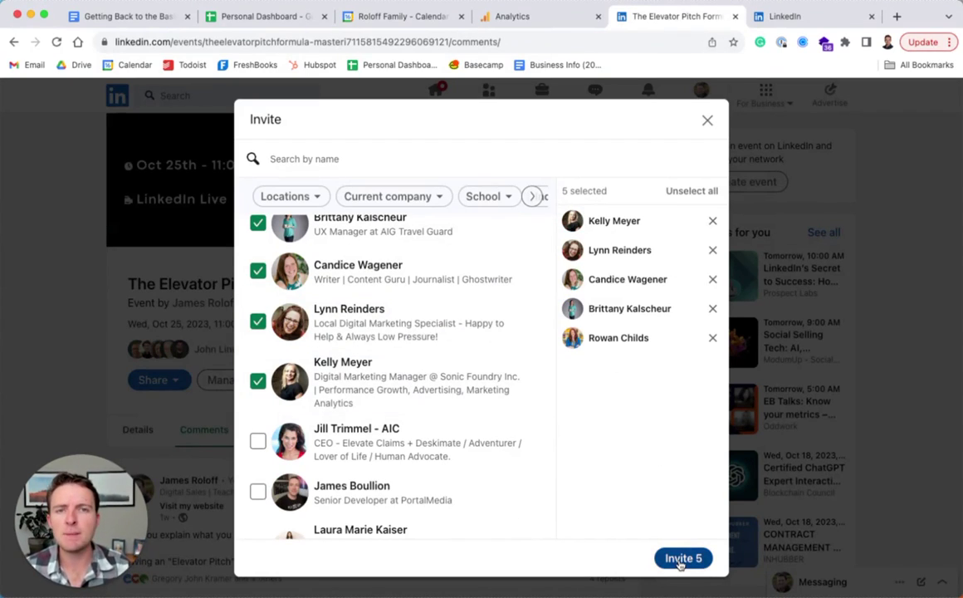
scroll(484, 421, up, 1)
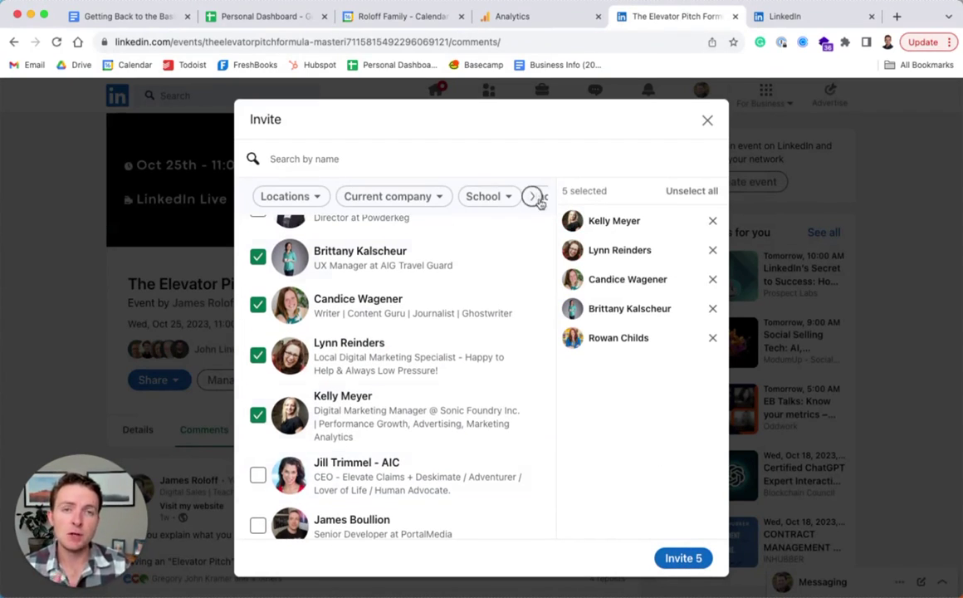
click(784, 15)
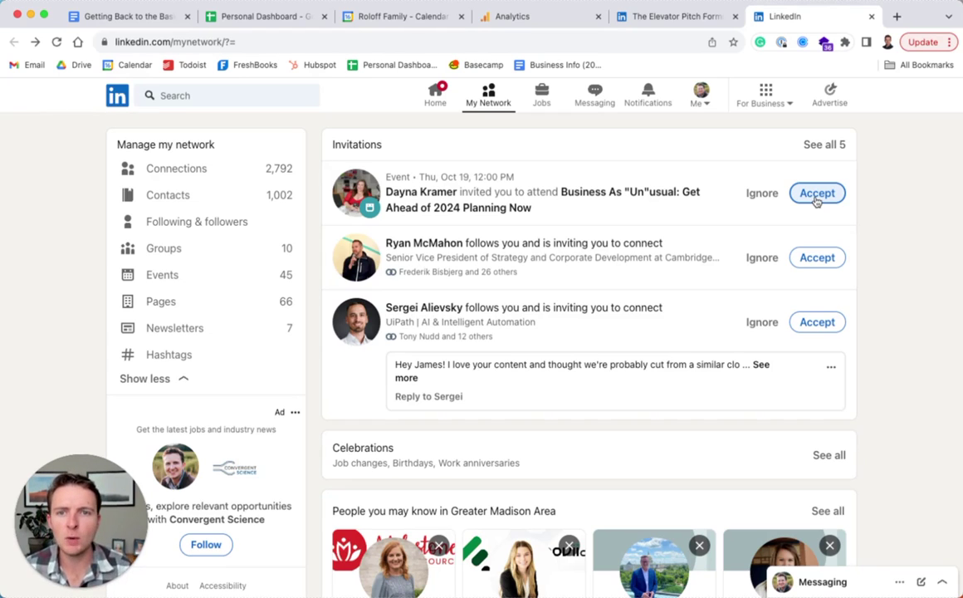
click(659, 27)
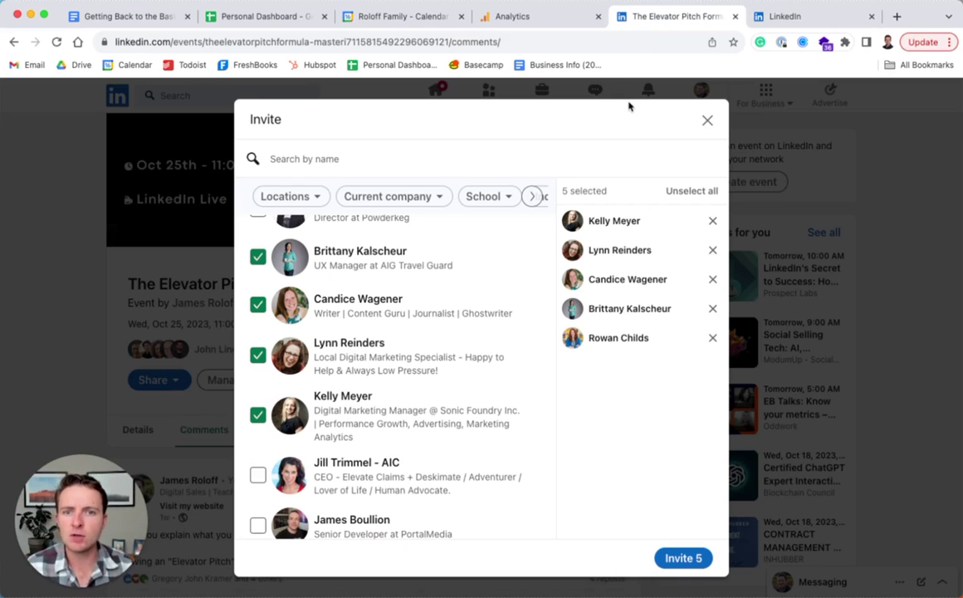
scroll(469, 324, up, 3)
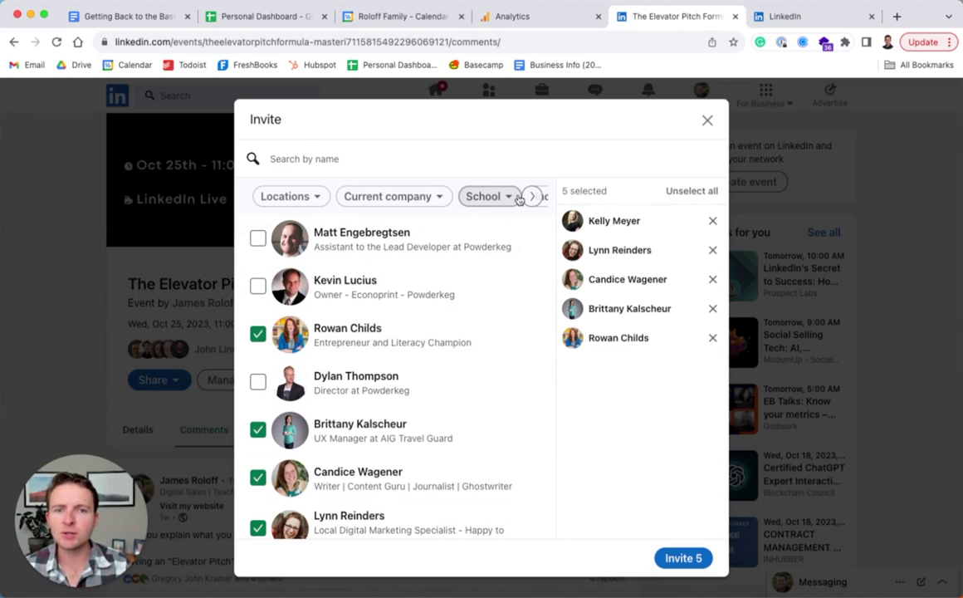
click(362, 157)
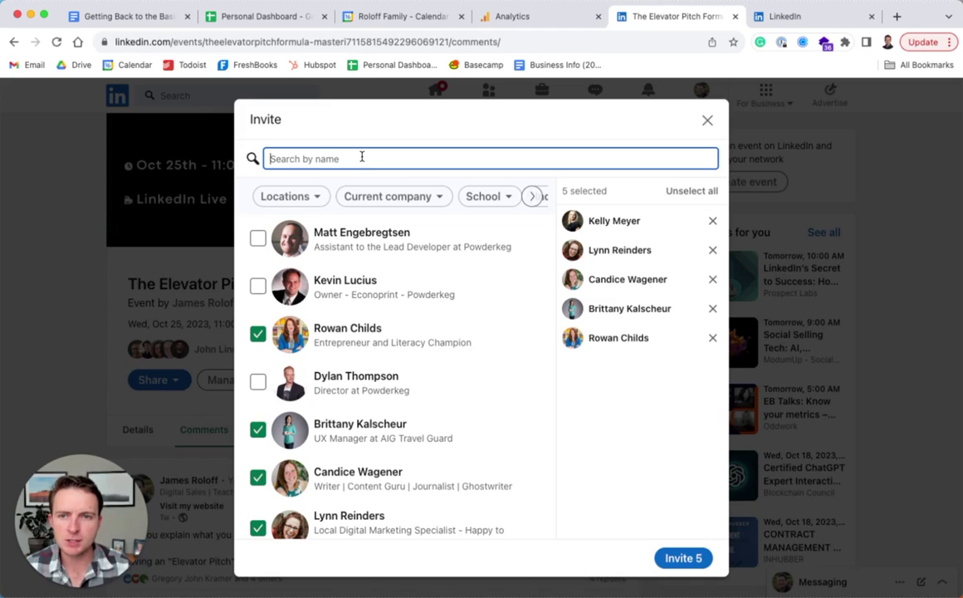
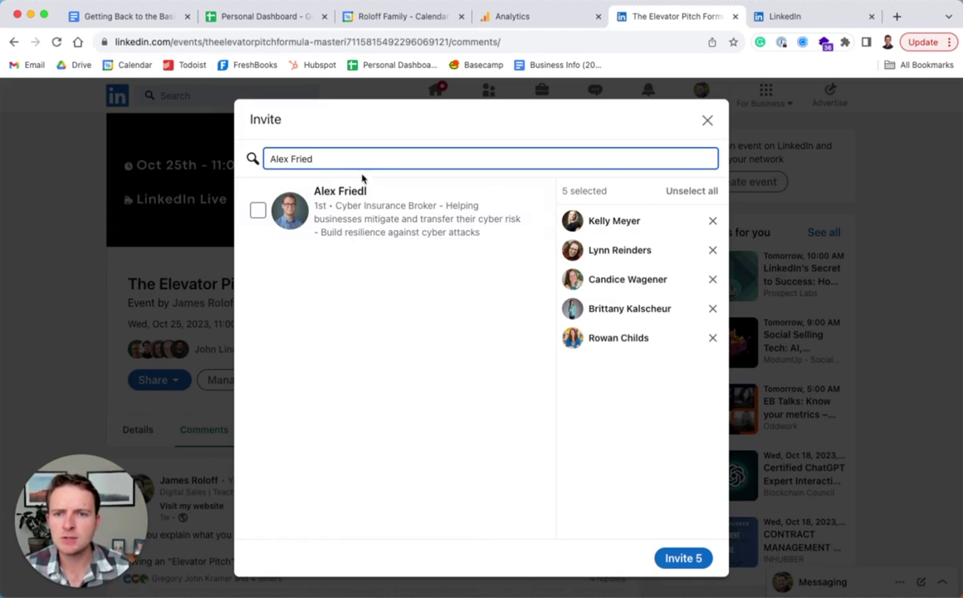
click(361, 219)
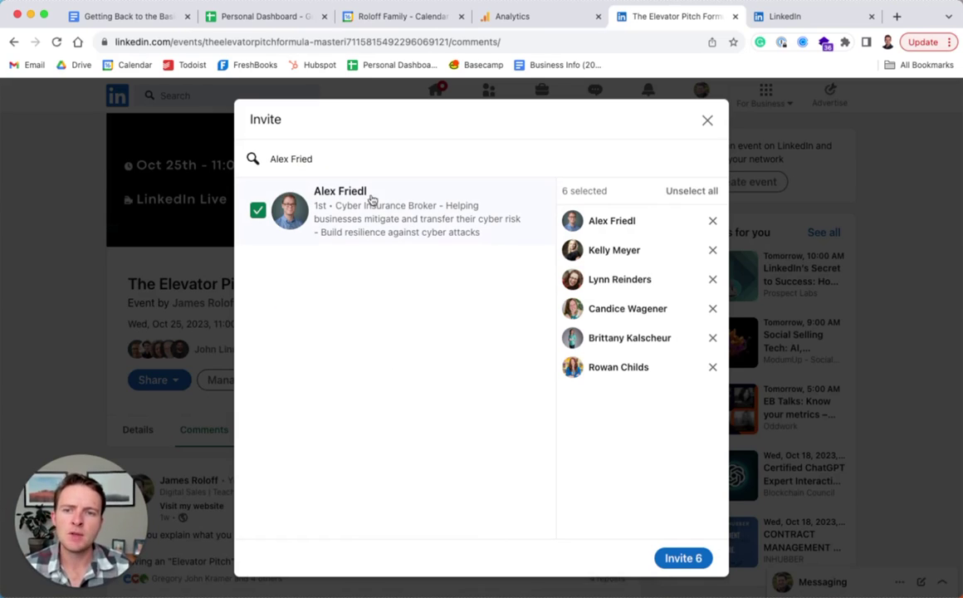
click(258, 213)
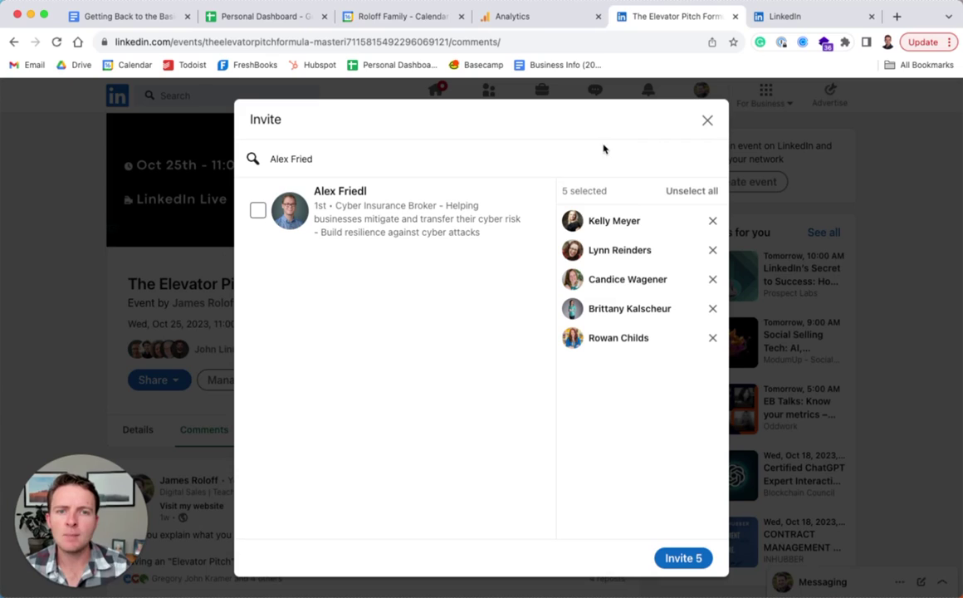
click(267, 158)
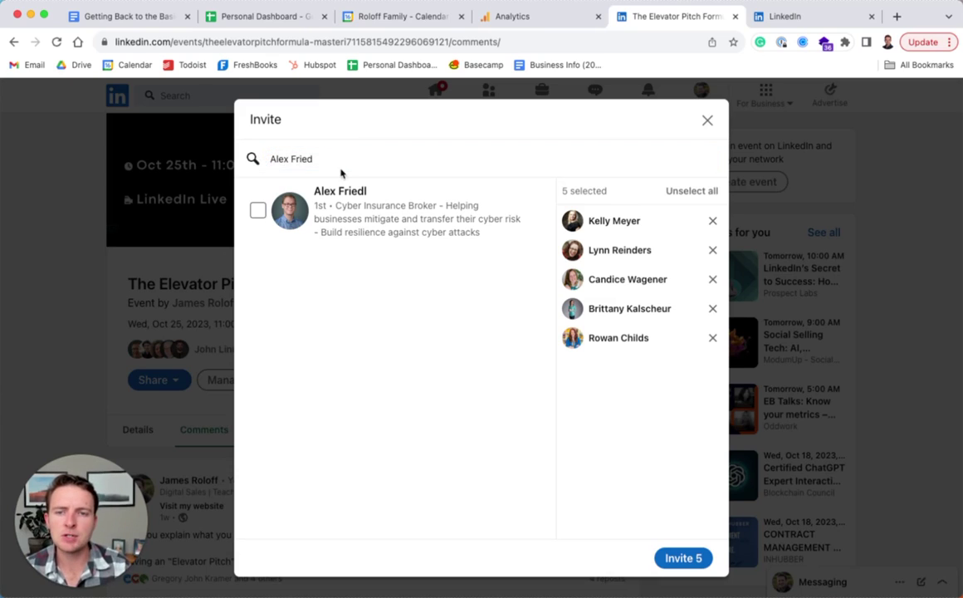
key(super+a)
key(BackSpace)
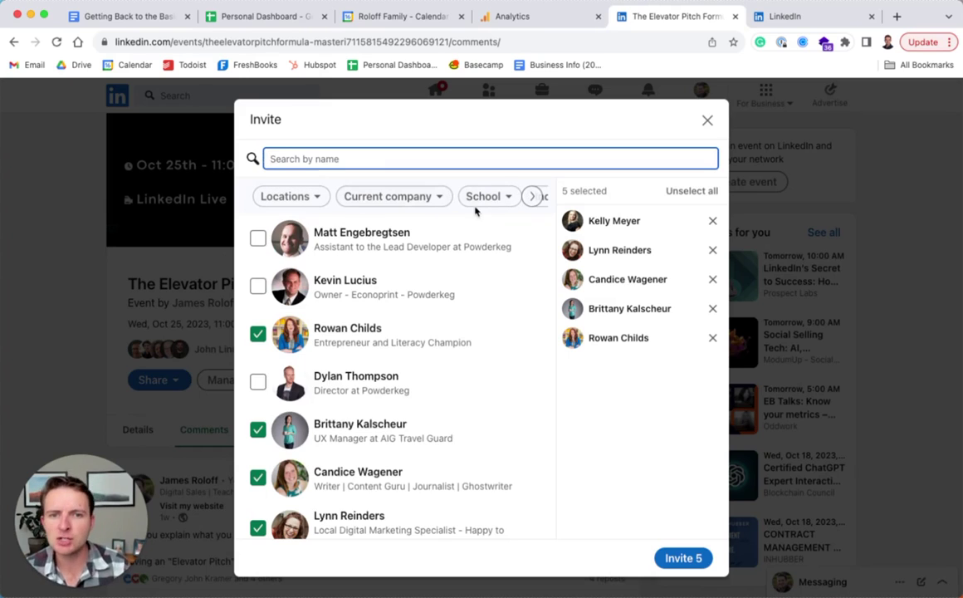
Filter the connection list by the IT Services and IT Consulting industry
click(532, 196)
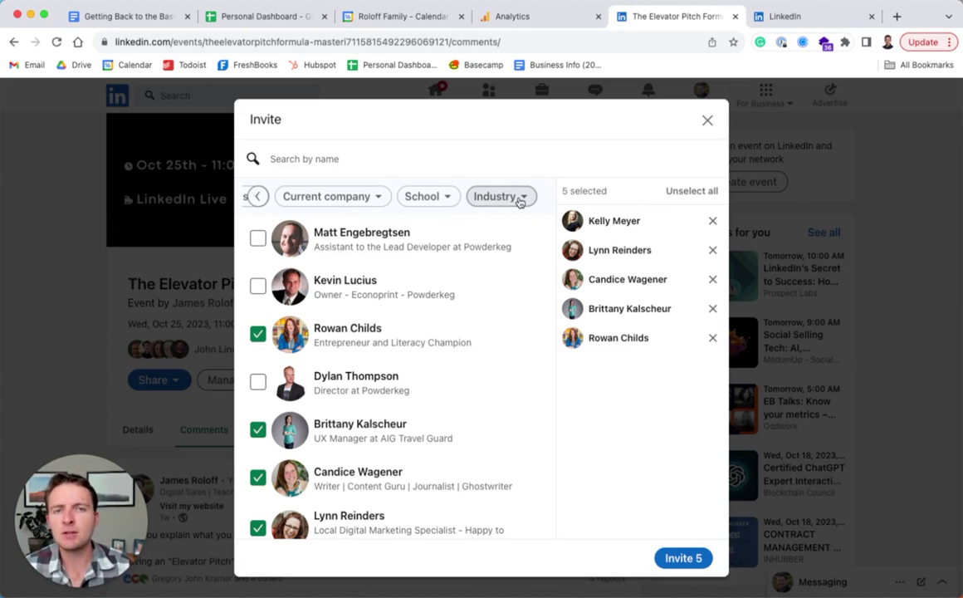
click(520, 199)
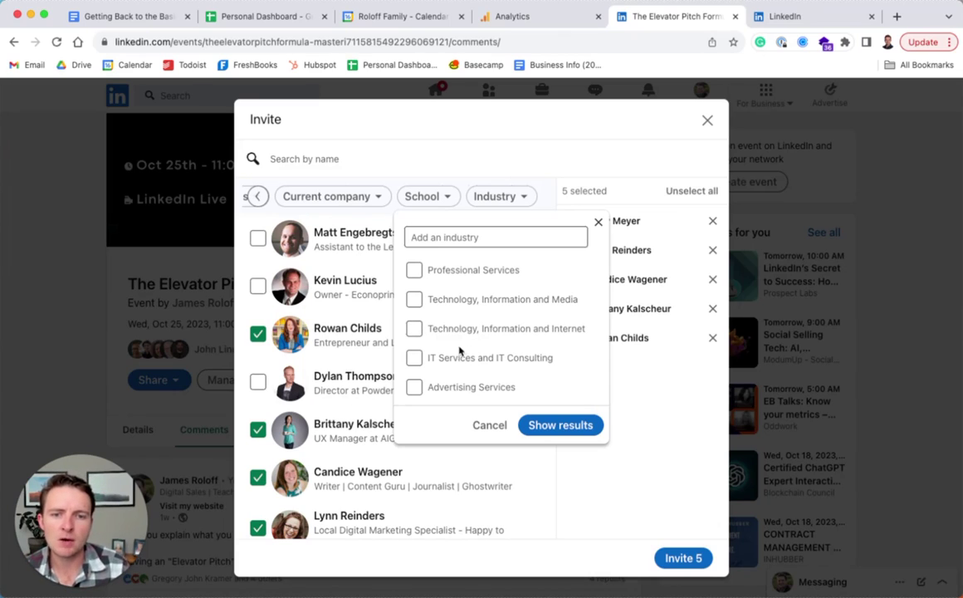
click(459, 356)
click(561, 424)
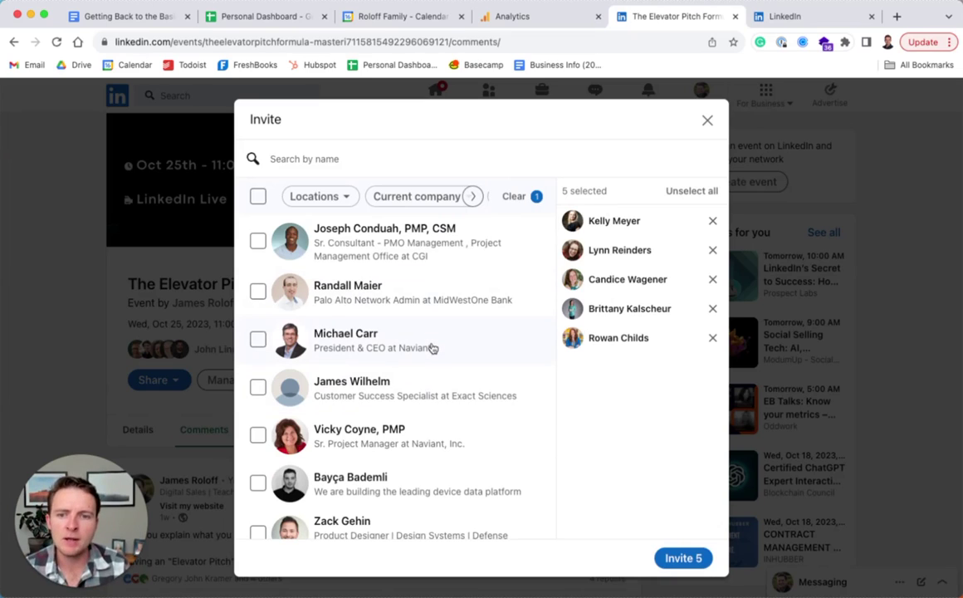
Check two filtered connections and send invitations to all seven selected
click(432, 348)
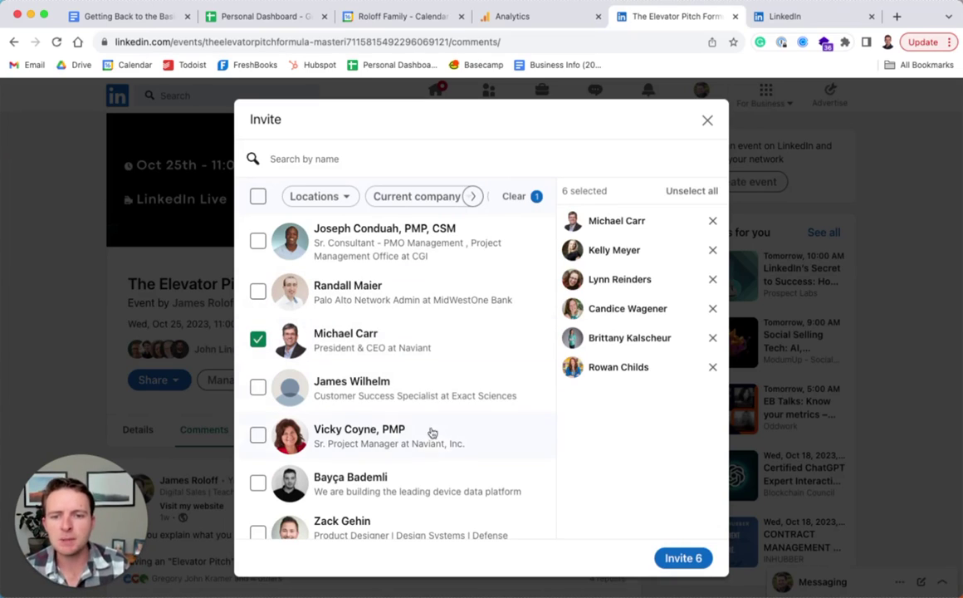
click(413, 531)
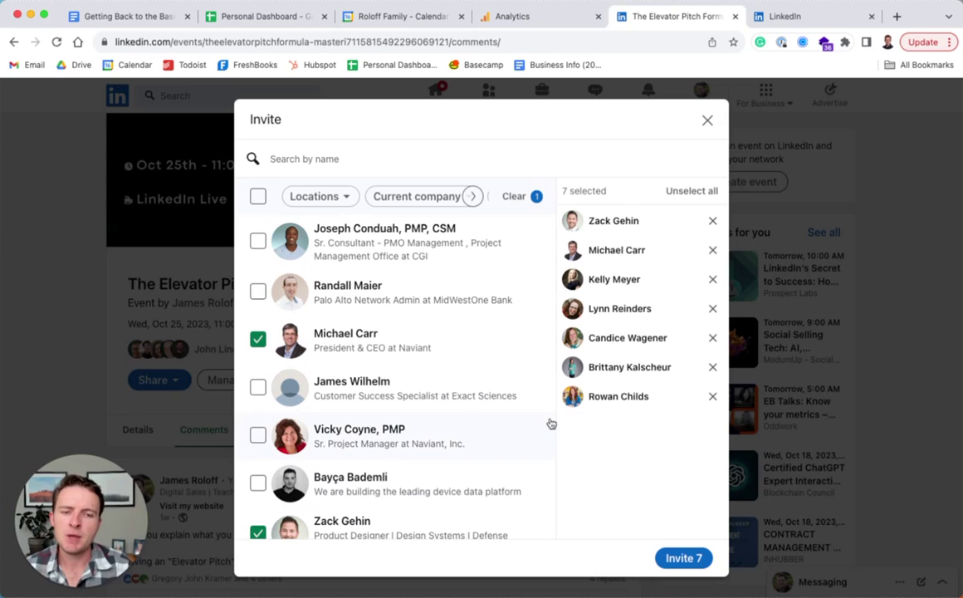
click(677, 557)
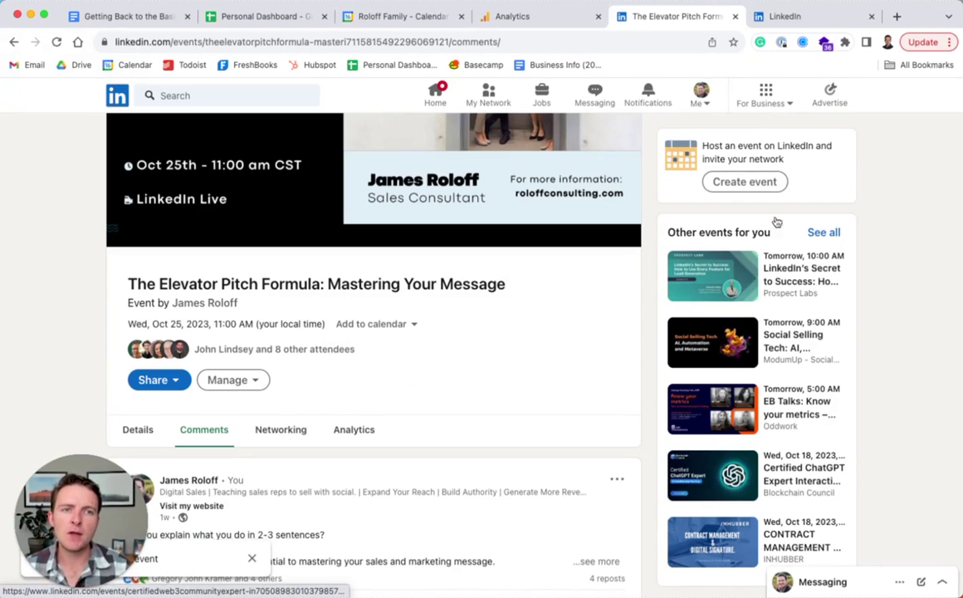
click(787, 17)
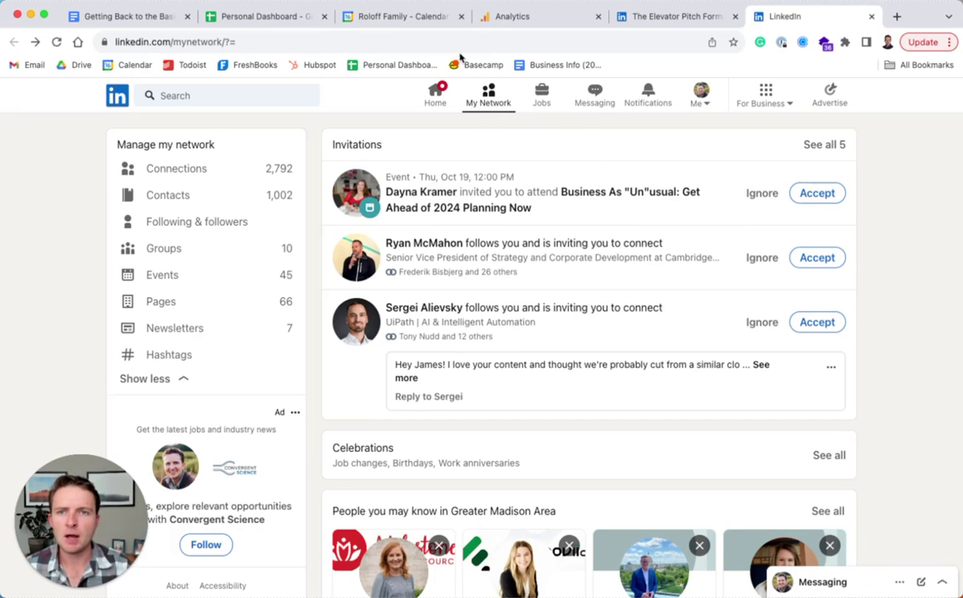
click(649, 19)
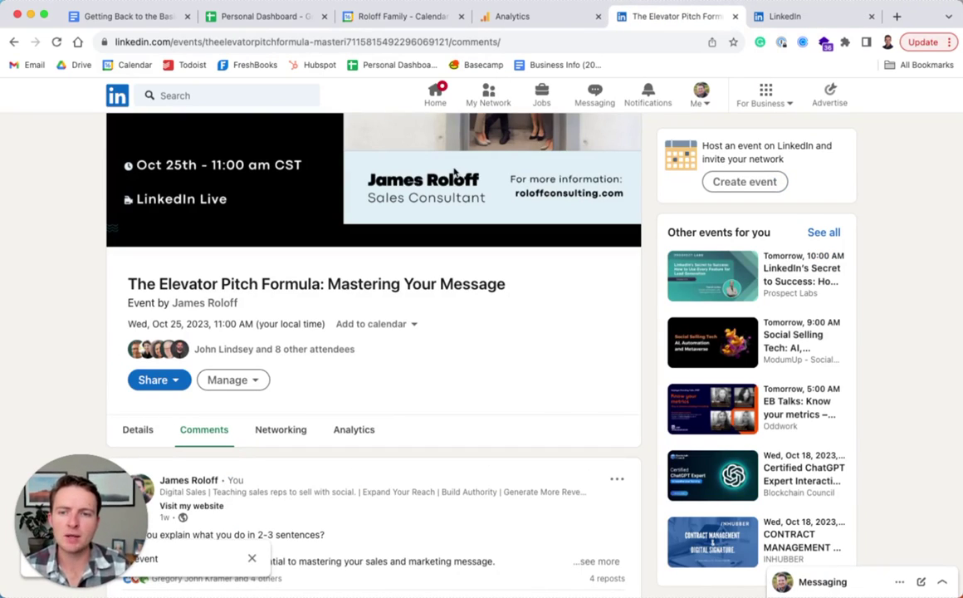
scroll(391, 323, up, 3)
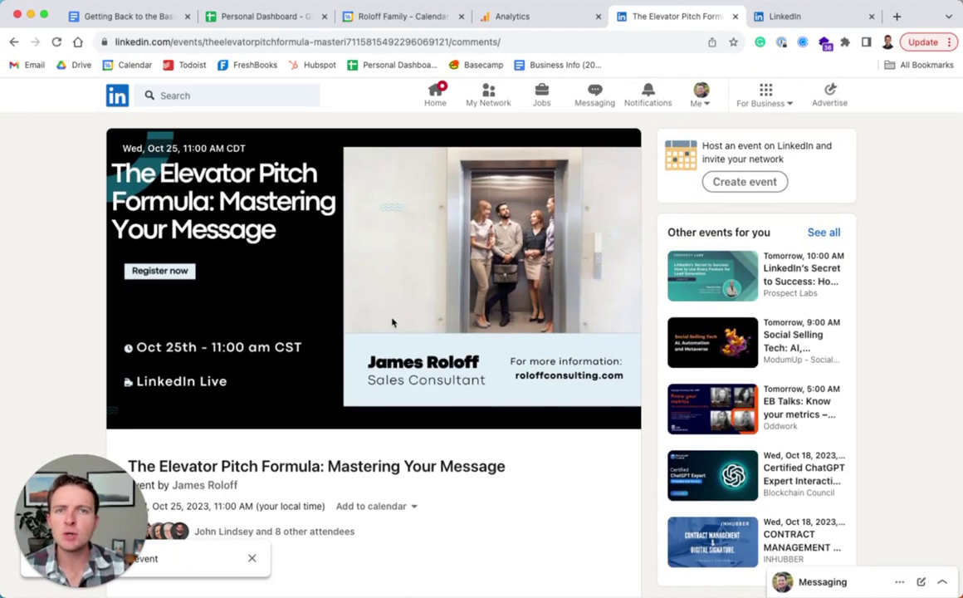